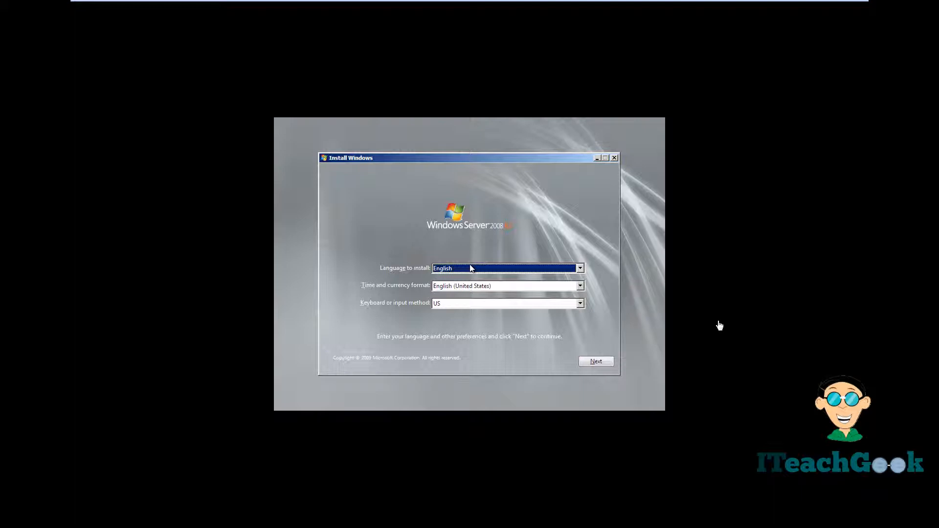
- Accept the default English language settings and begin the Windows Server 2008 R2 installation
click(608, 335)
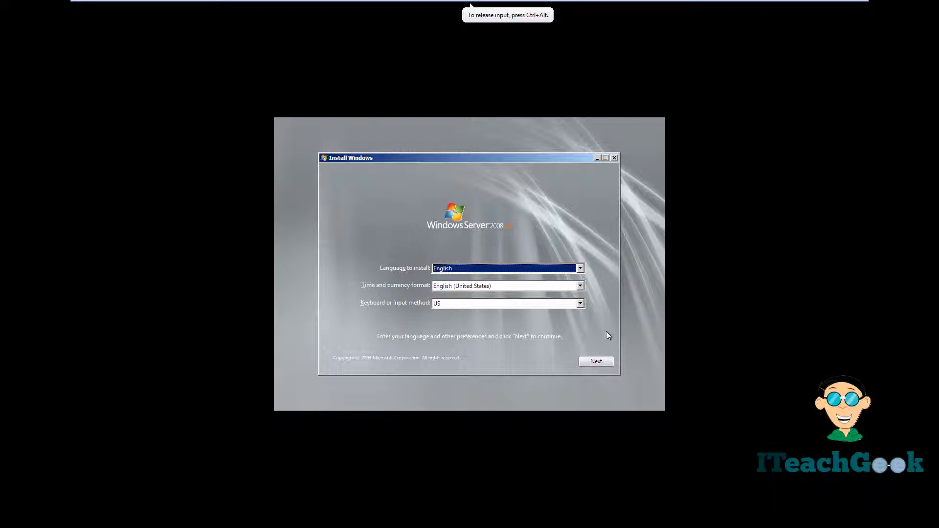
click(600, 364)
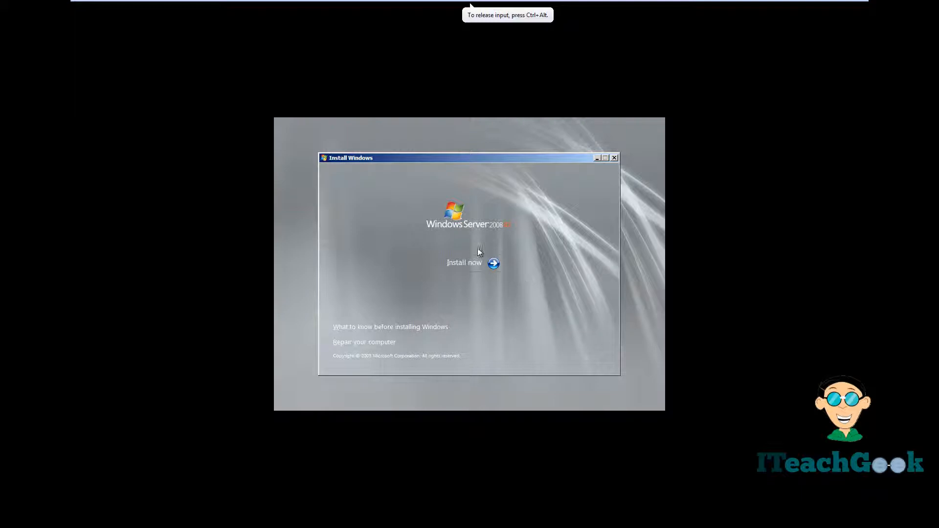
click(477, 263)
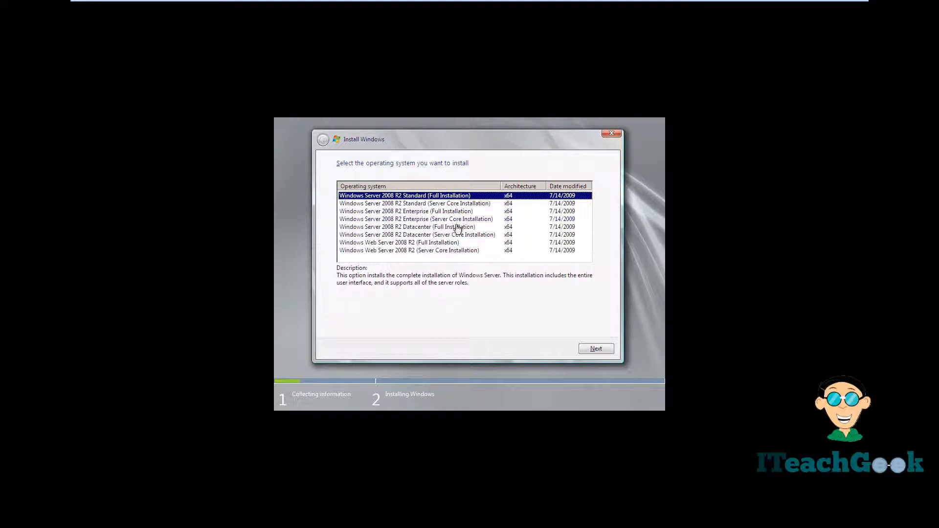
- Pick Windows Server 2008 R2 Datacenter (Full Installation) and accept the license terms
click(458, 228)
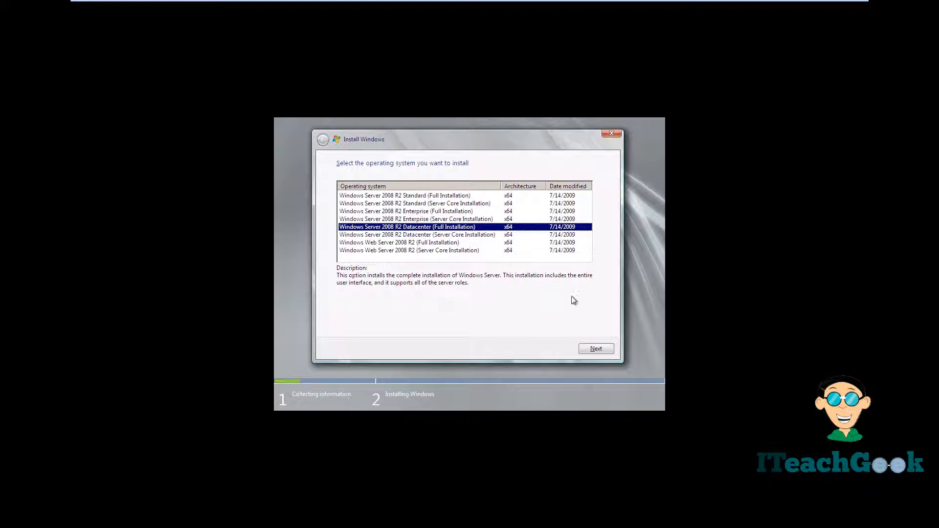
click(596, 349)
click(403, 326)
click(585, 349)
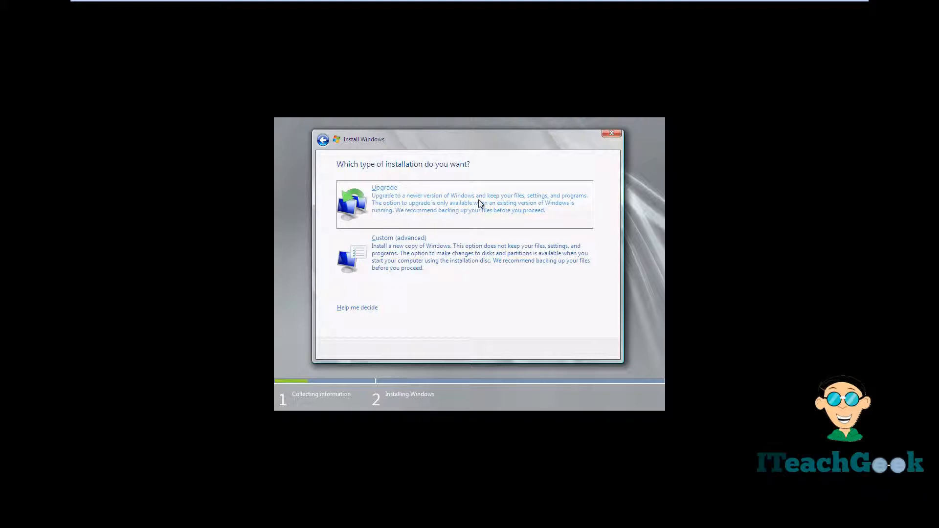
- Run a Custom (advanced) install onto Disk 0's 40 GB unallocated space
click(455, 258)
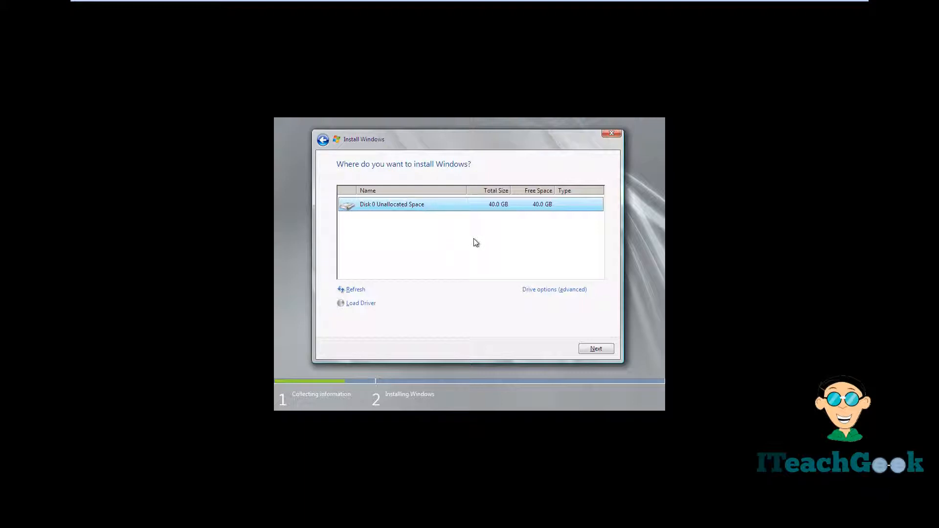
click(542, 289)
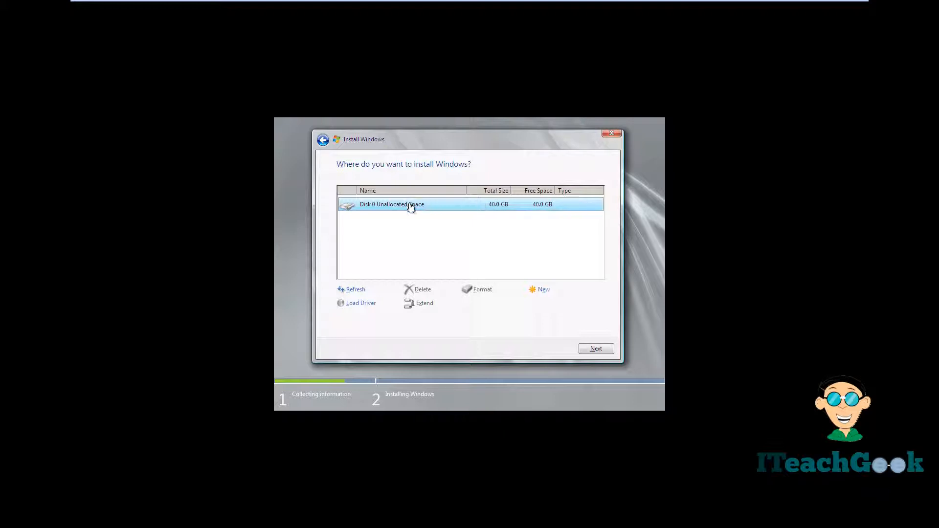
click(589, 349)
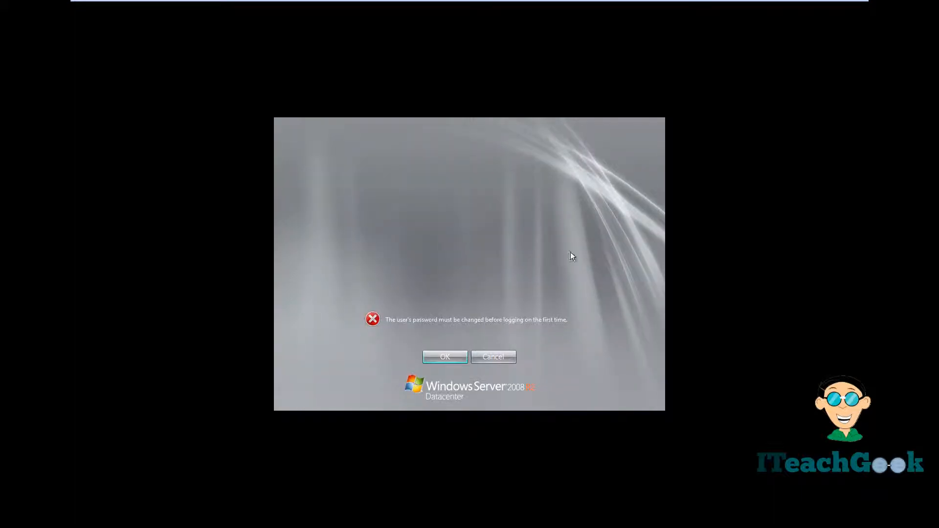
- Enter and confirm a new Administrator password at first logon, then continue to the desktop
click(440, 358)
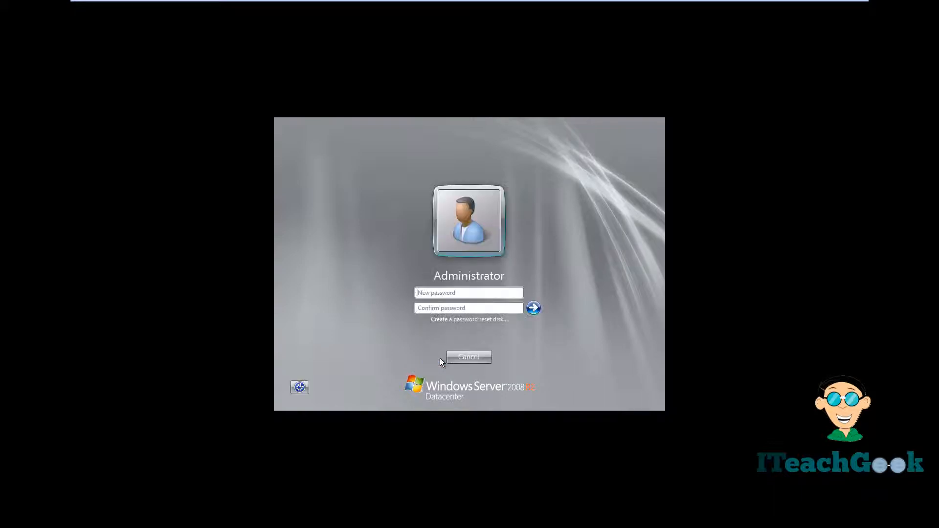
click(469, 292)
text(P@ssw0r)
key(Tab)
text(P@ssw0rd)
key(Return)
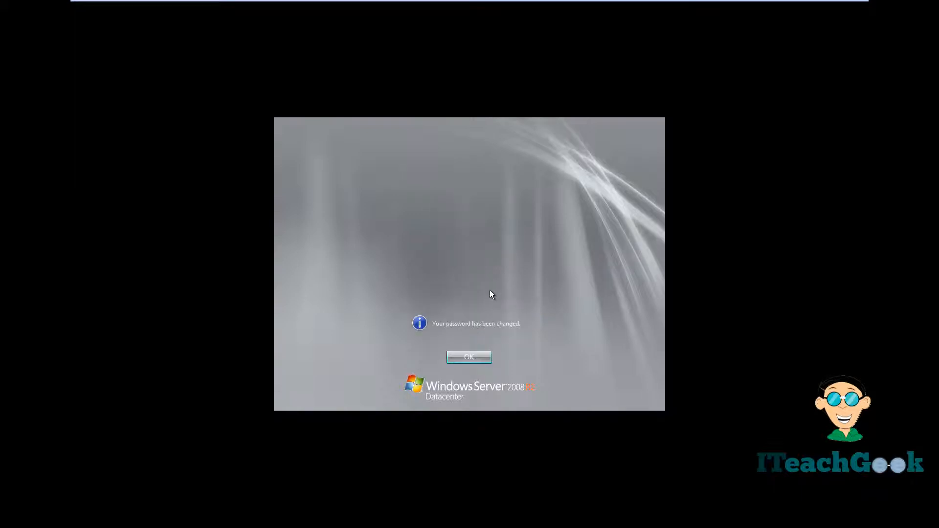
click(476, 363)
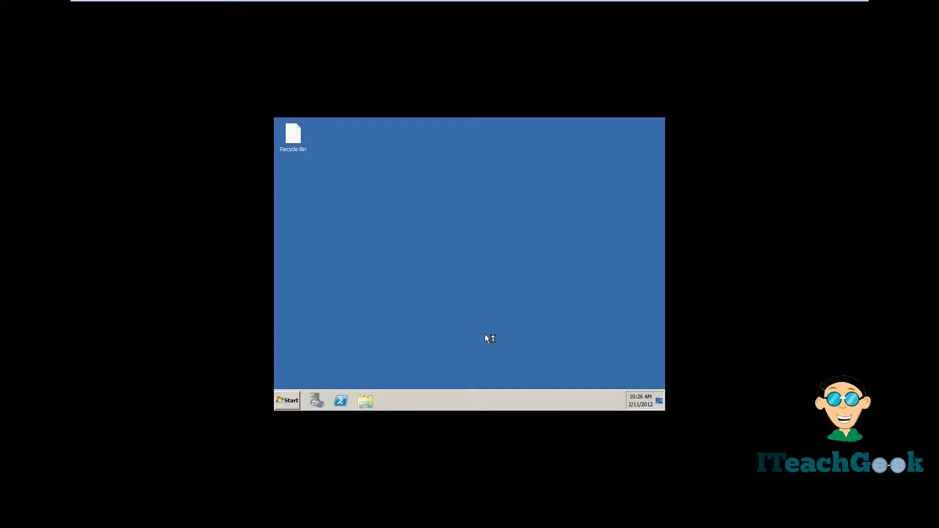
- Set the screen resolution to 1920 × 1080, apply it and keep the changes
right_click(503, 304)
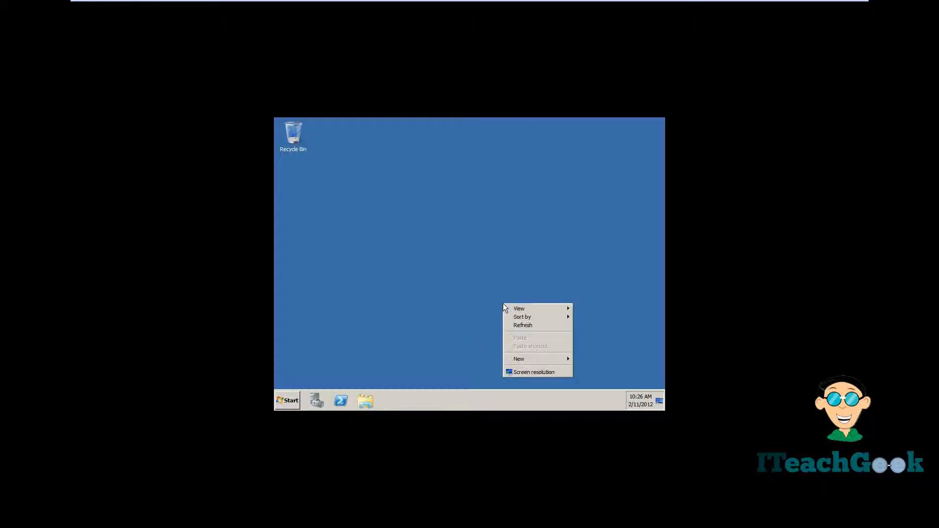
click(521, 371)
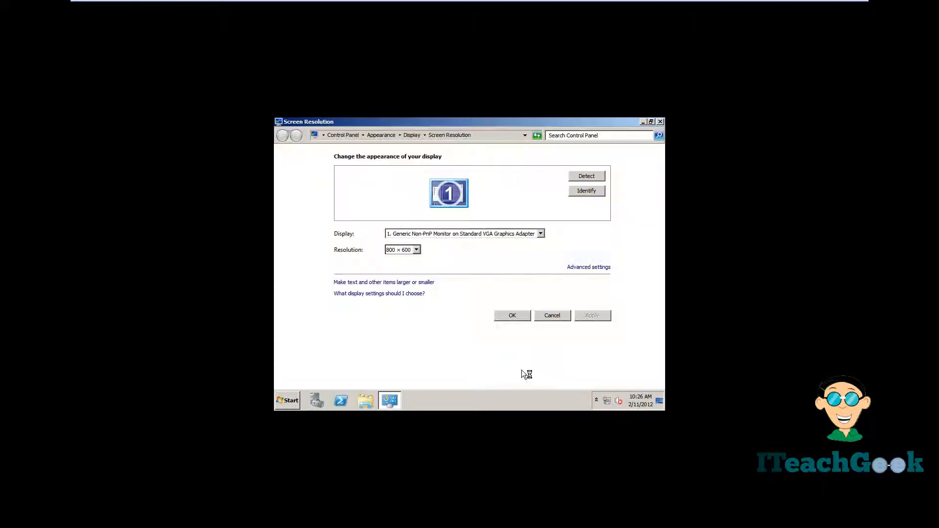
click(416, 250)
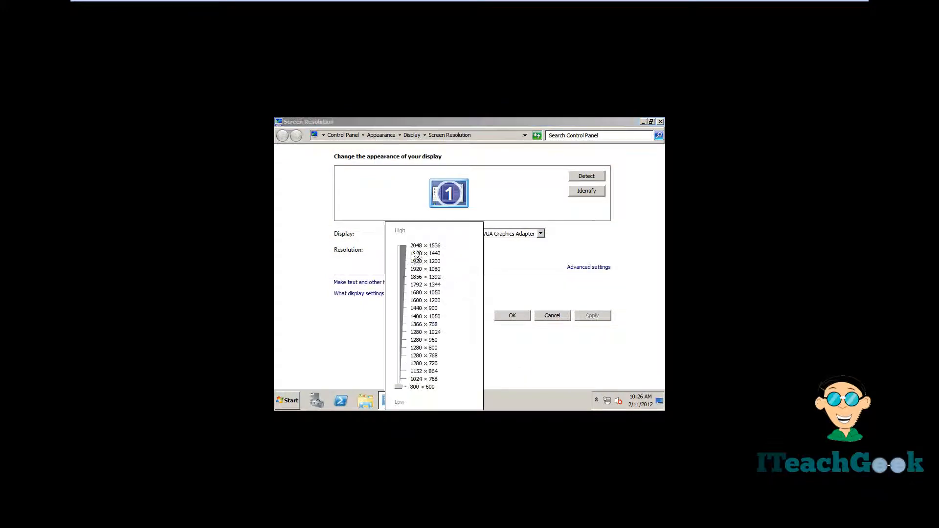
click(414, 268)
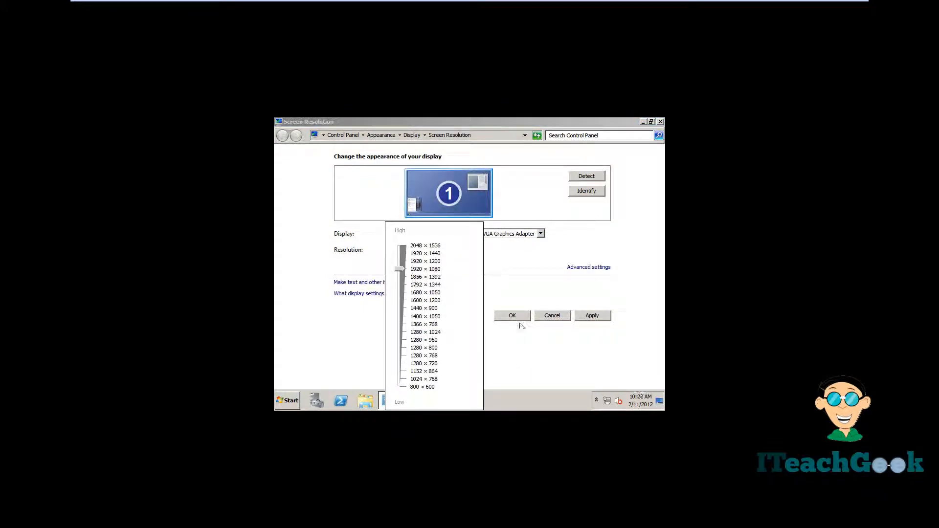
click(530, 353)
click(592, 316)
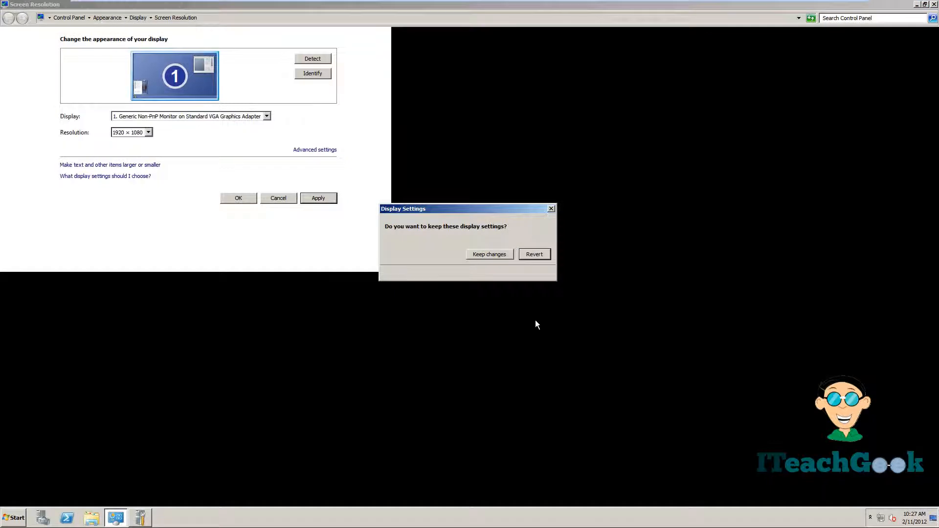
click(485, 255)
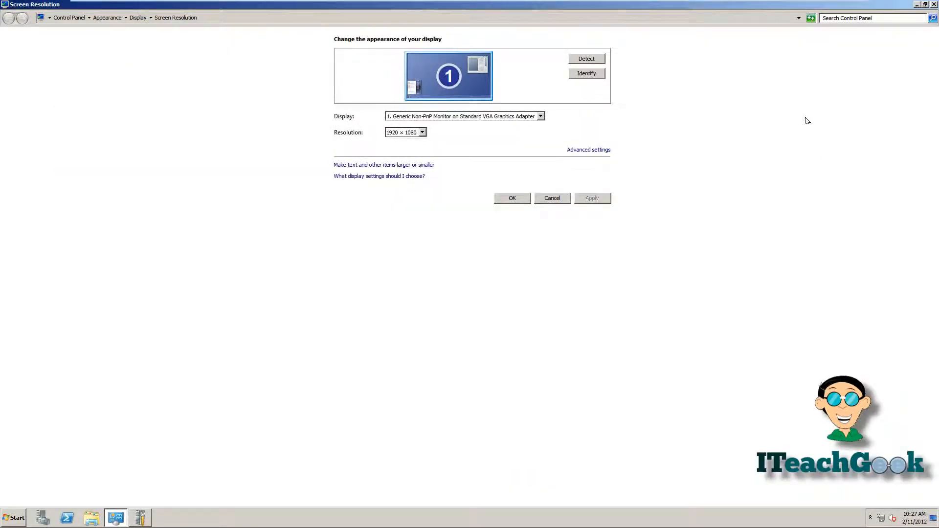
click(512, 199)
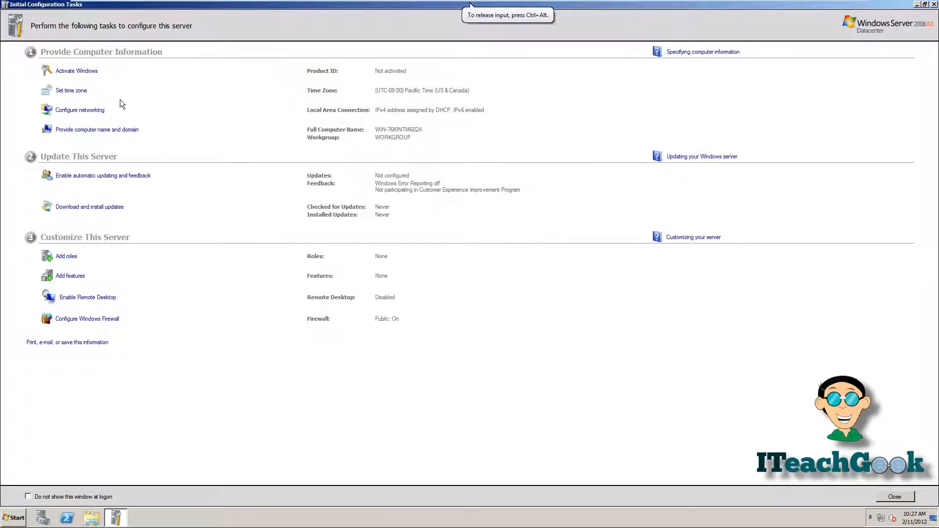
- Rename the computer to 'AskBryan' in WORKGROUP and choose Restart Later
click(105, 129)
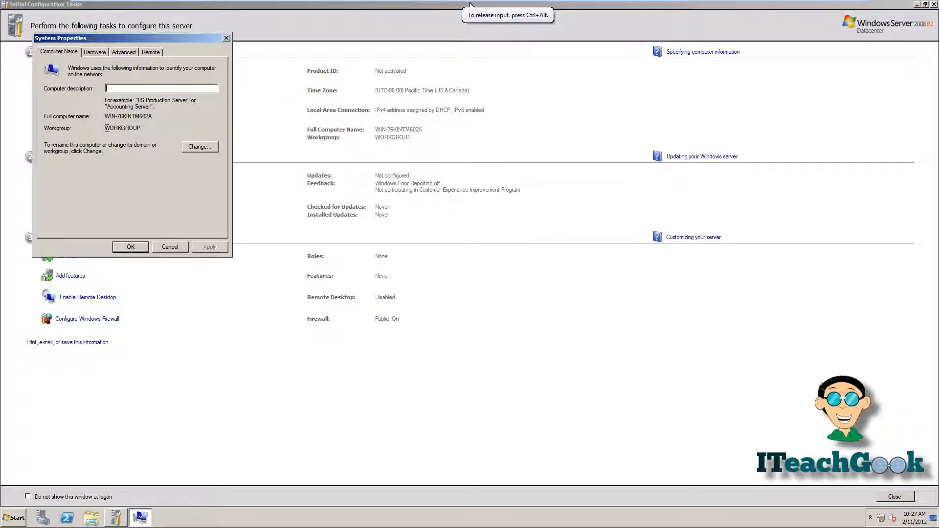
click(187, 149)
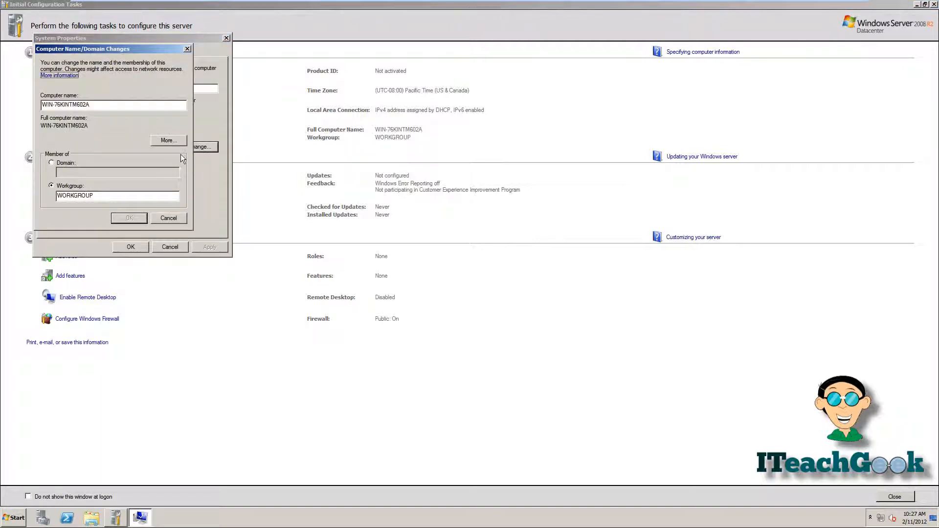
double_click(112, 104)
key(BackSpace)
key(BackSpace)
key(BackSpace)
key(BackSpace)
key(BackSpace)
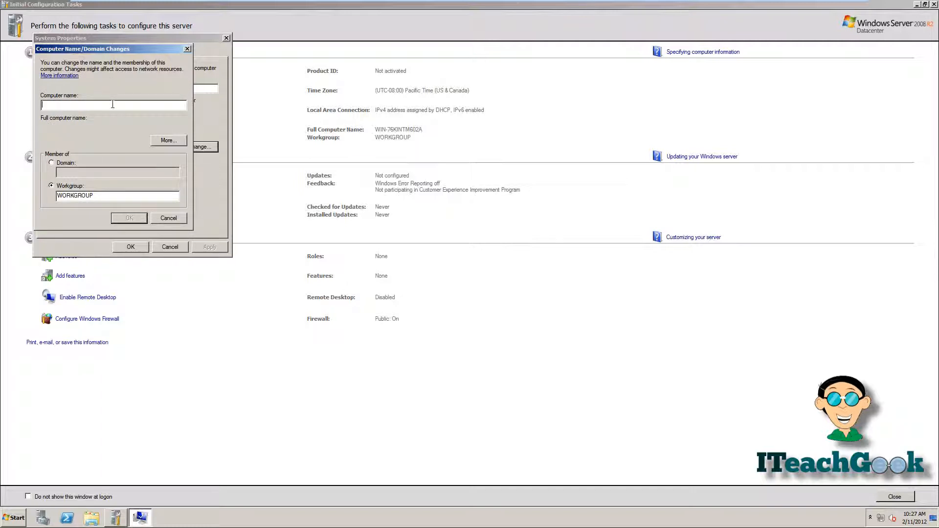
text(AskBryan)
click(127, 218)
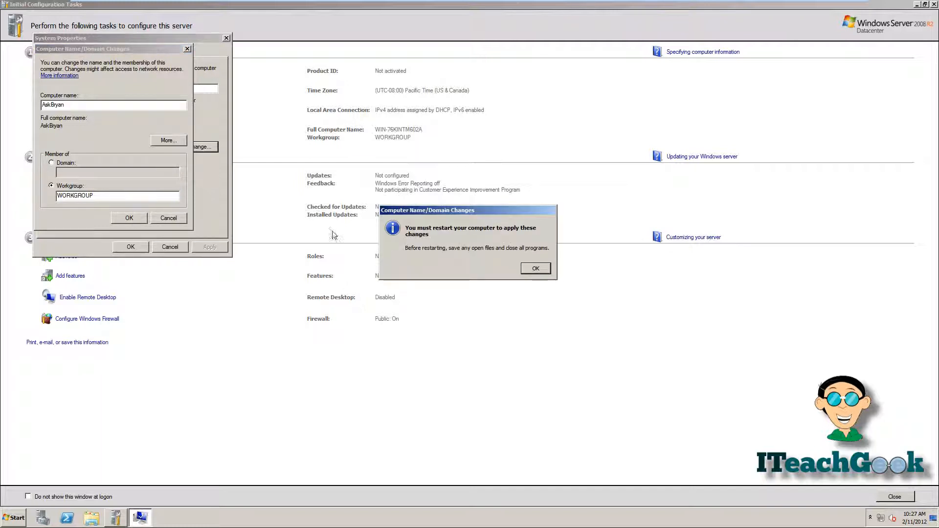
click(536, 270)
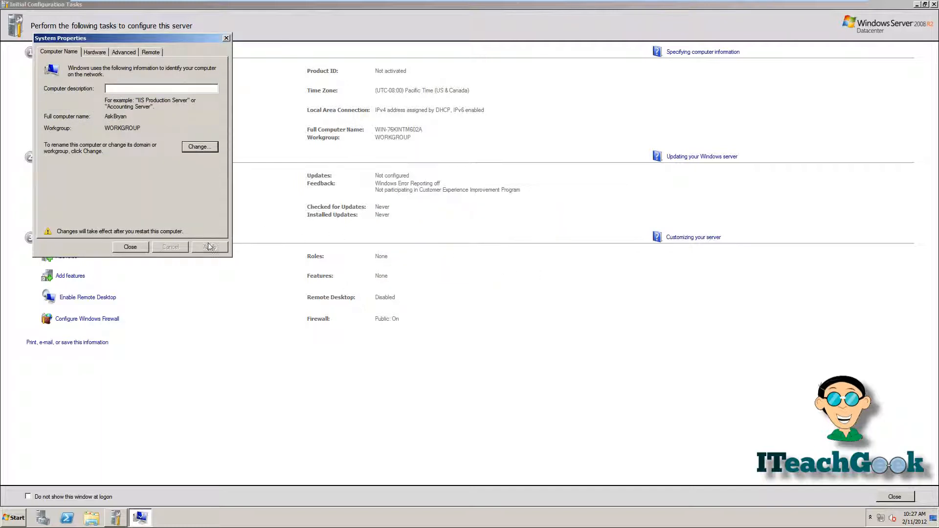
click(135, 249)
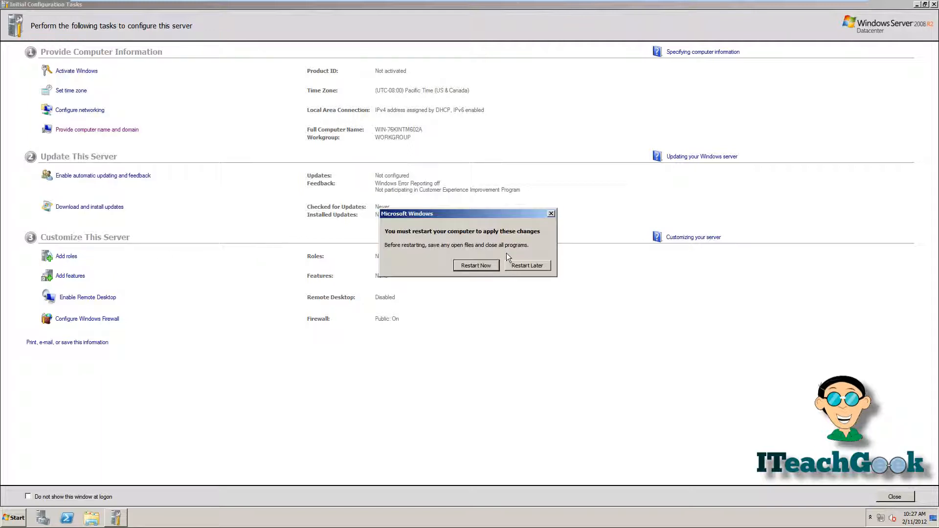
click(528, 265)
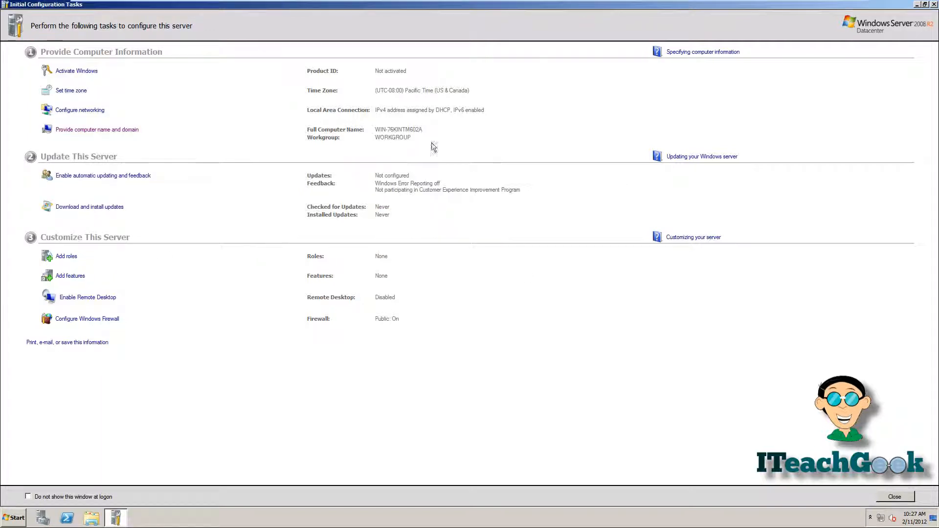
- Open Local Area Connection's IPv4 properties and switch to a manually specified IP address
click(82, 110)
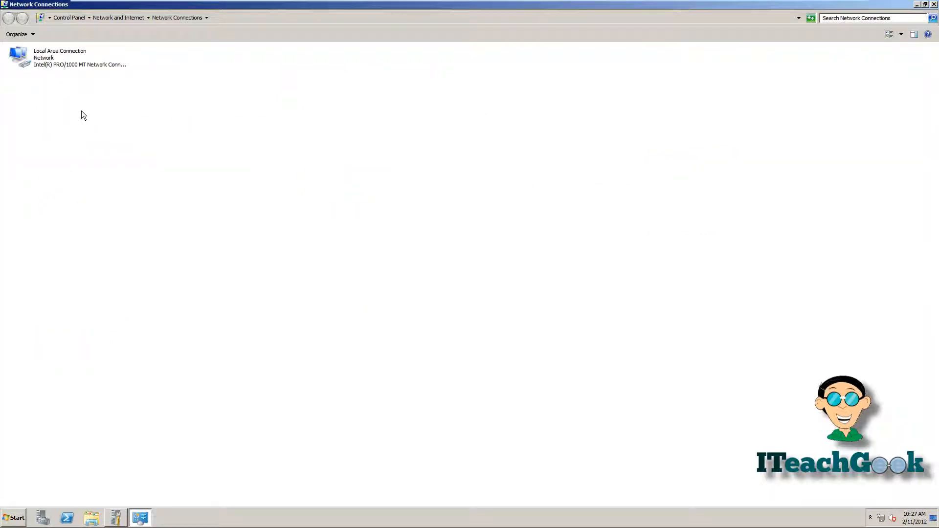
right_click(63, 63)
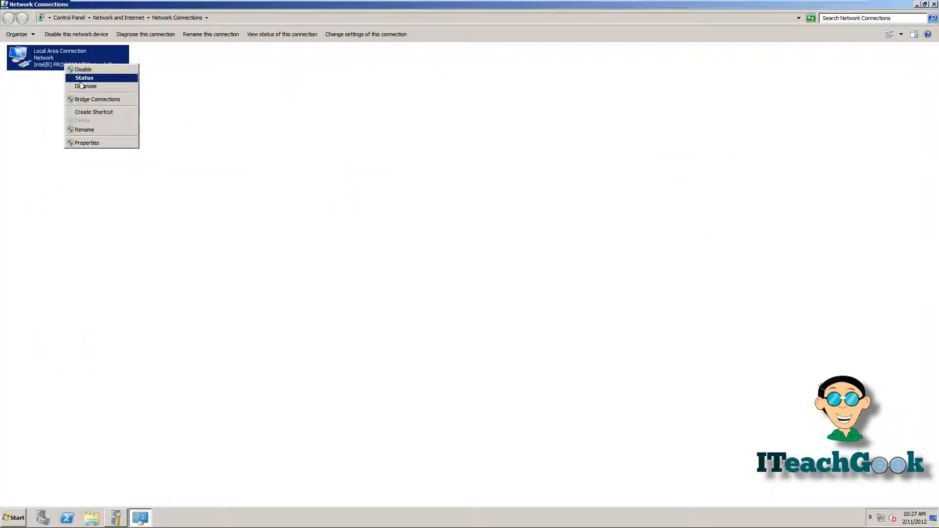
click(98, 142)
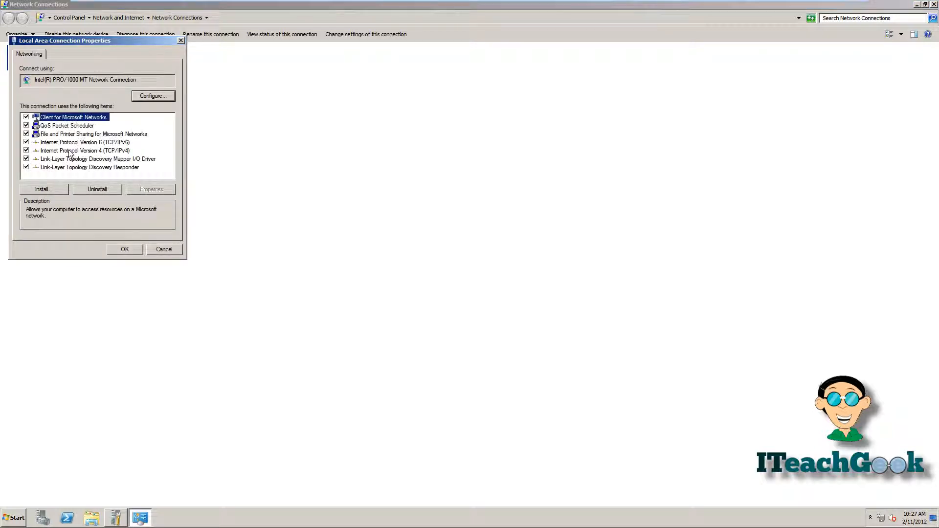
double_click(69, 151)
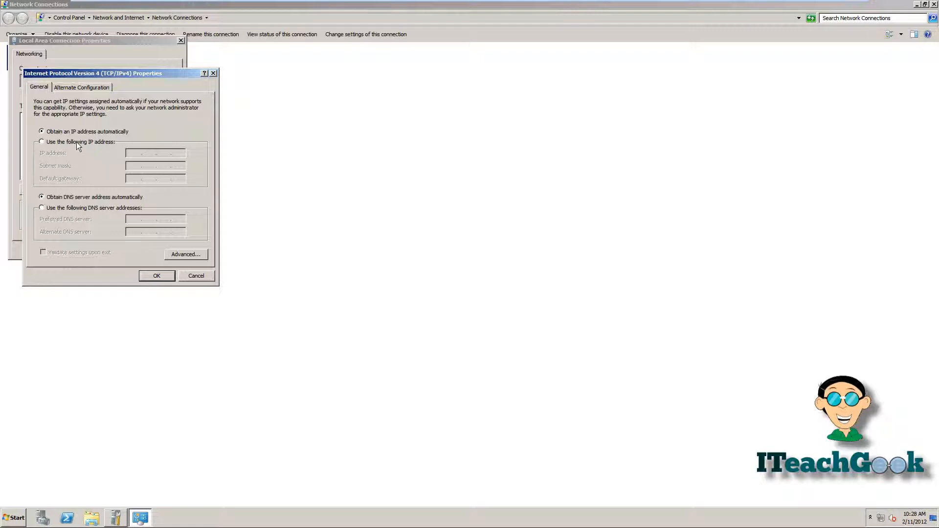
click(76, 141)
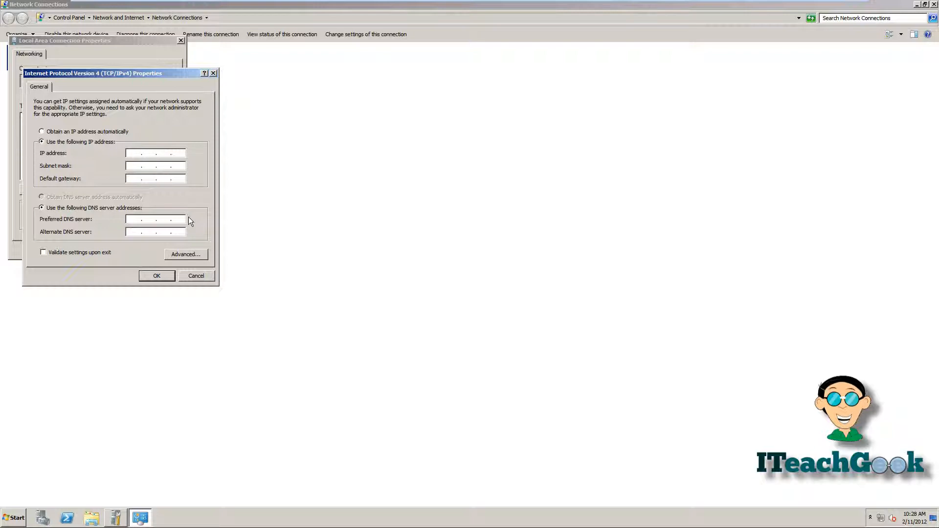
- Enter IP 10.10.10.10, mask 255.255.255.0, gateway 10.10.10.1, DNS 10.10.10.10, and save
text(10.10.10.10)
key(Tab)
key(Right)
text(255.255)
key(Tab)
text(10.10.10.1)
click(136, 220)
text(10.10.10.10)
click(146, 277)
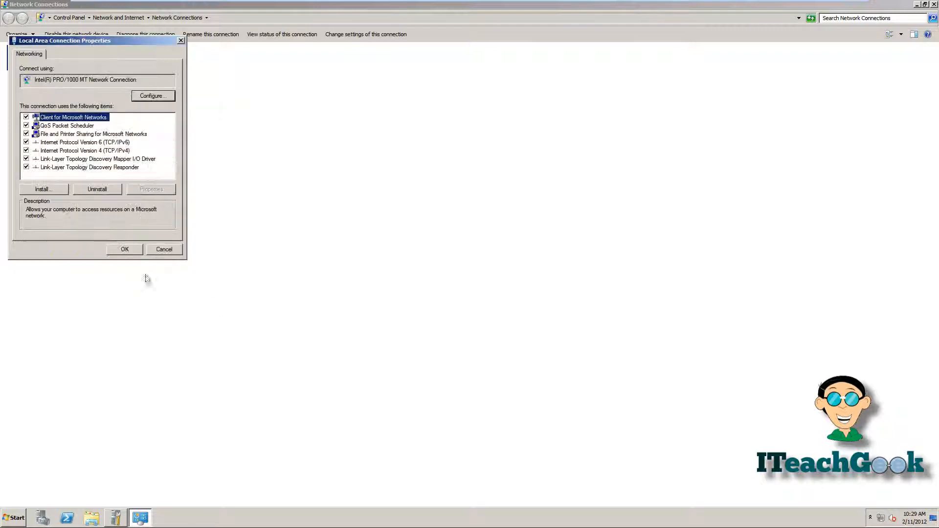
click(120, 250)
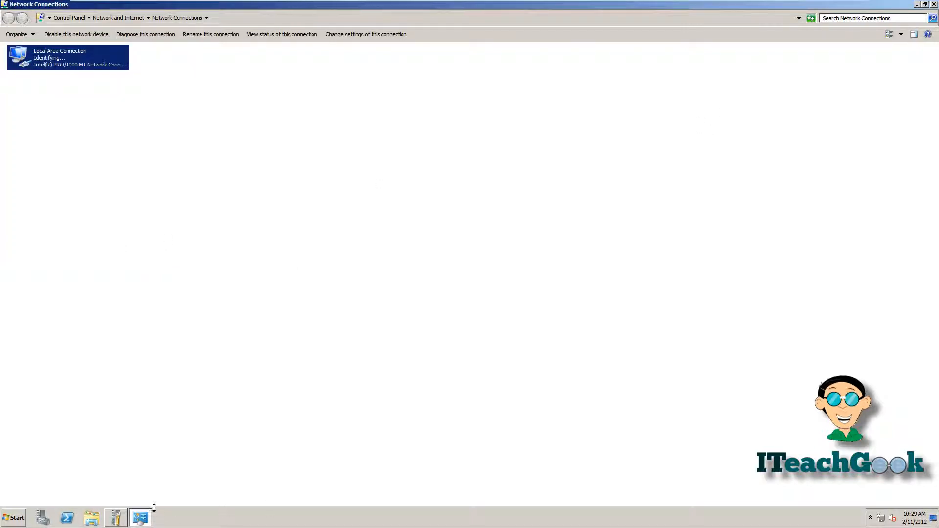
- Run ipconfig /all in Command Prompt to confirm address 10.10.10.10 and gateway 10.10.10.1
click(14, 519)
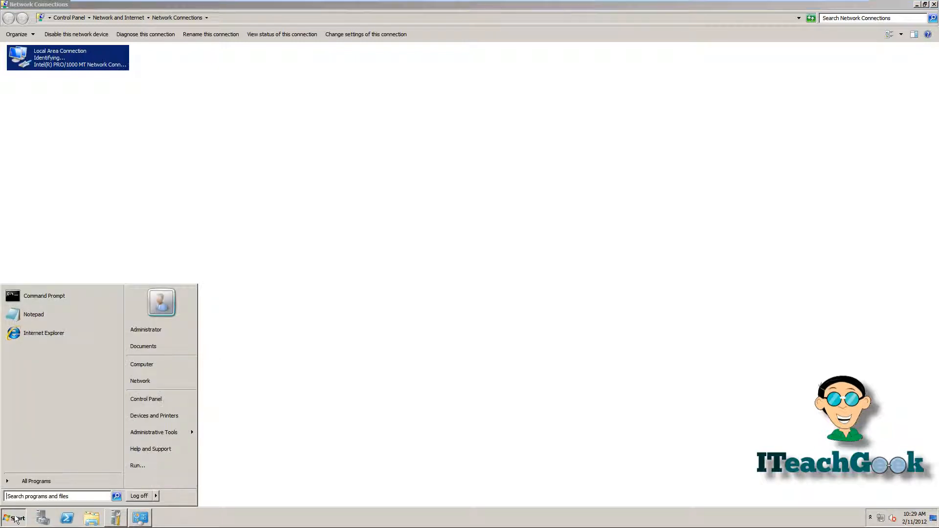
click(132, 466)
text(cmd)
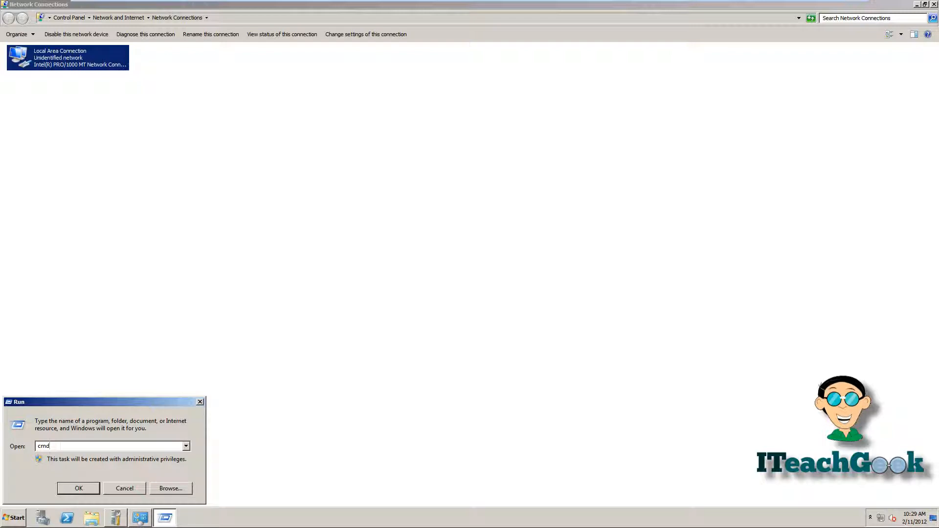
key(Return)
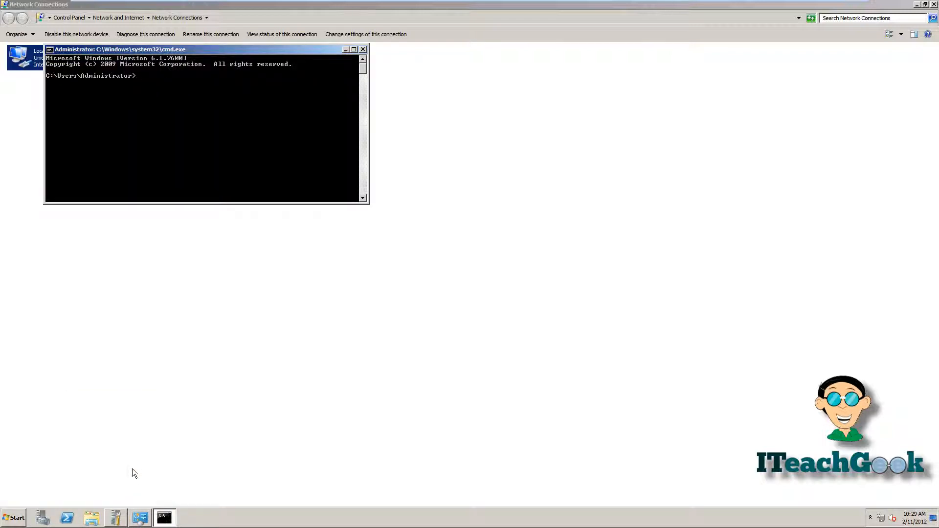
text(ipconfig /all)
key(Return)
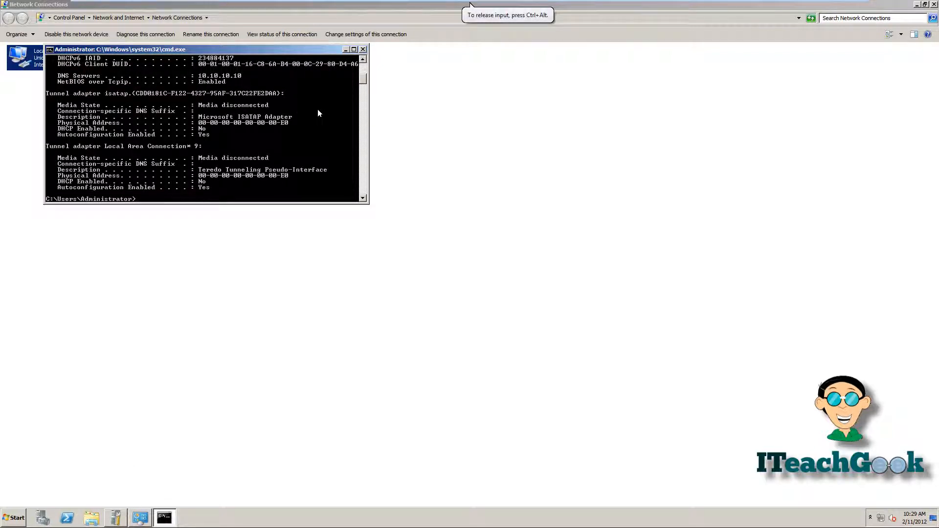
drag(360, 81, 360, 76)
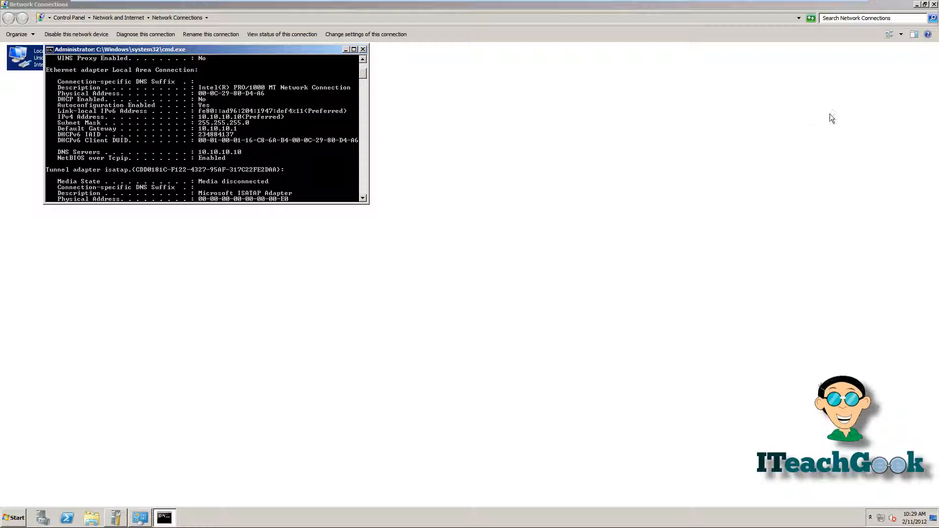
- Close the open windows and restart the server
click(934, 4)
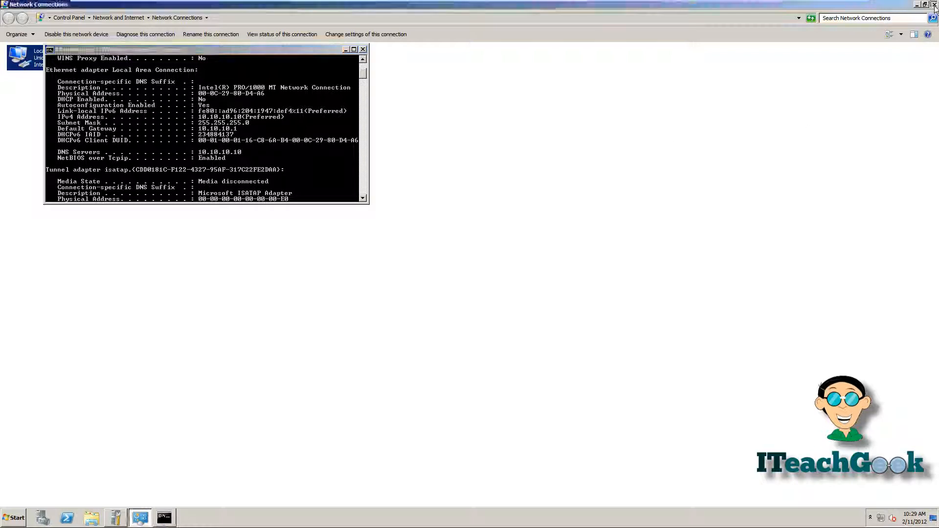
click(934, 4)
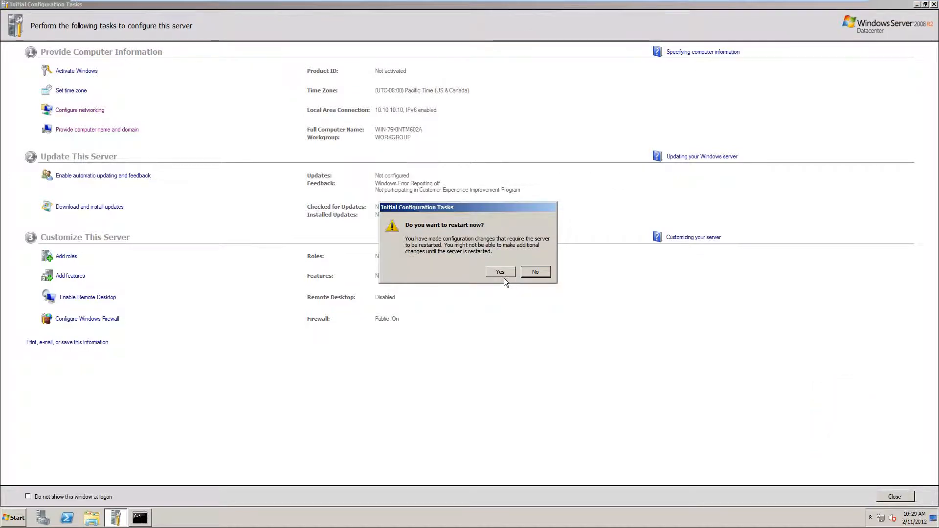
click(501, 272)
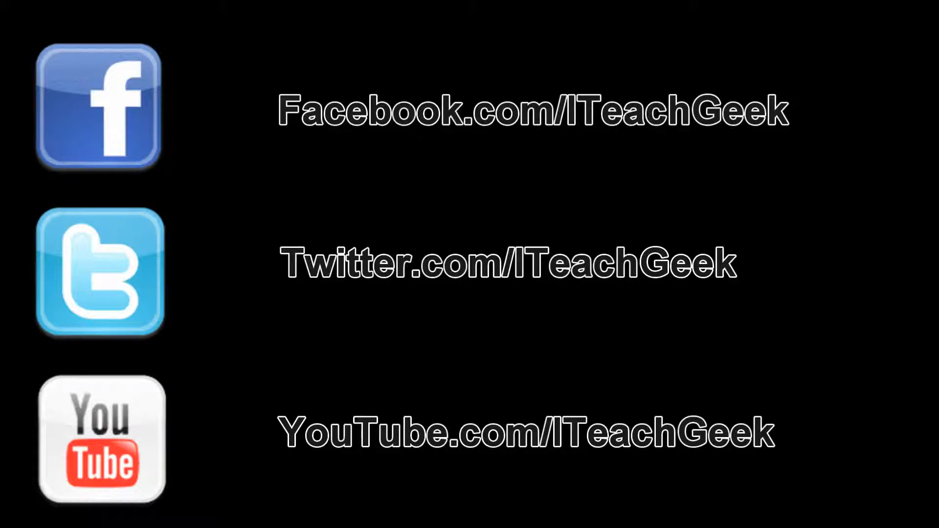